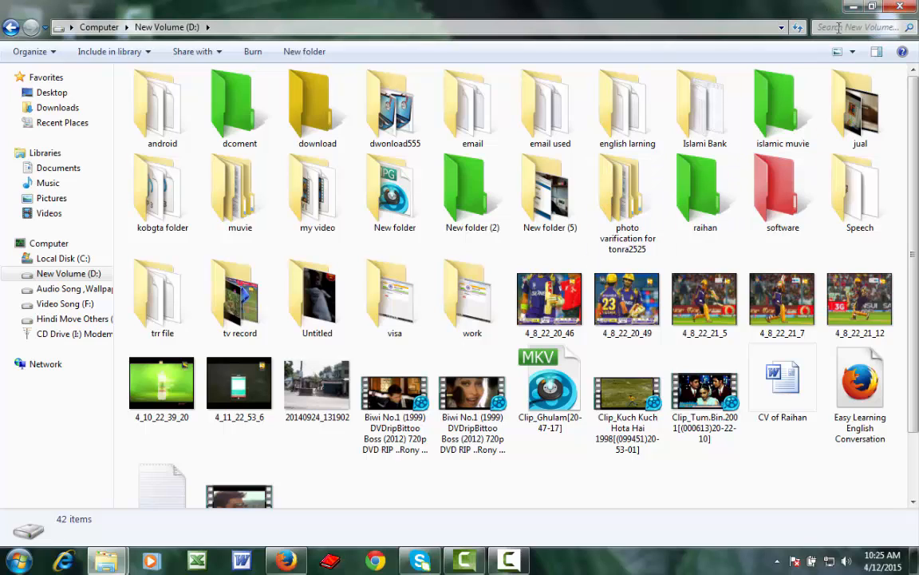
Step: Switch to Firefox and run a web search for "folder highlight"
{"action": "left_click", "coordinate": [854, 6]}
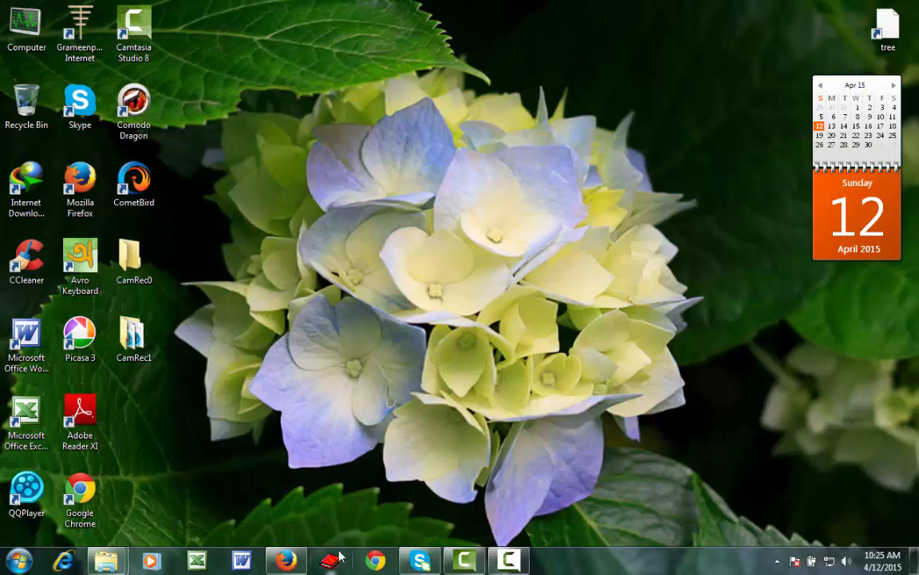
{"action": "left_click", "coordinate": [283, 562]}
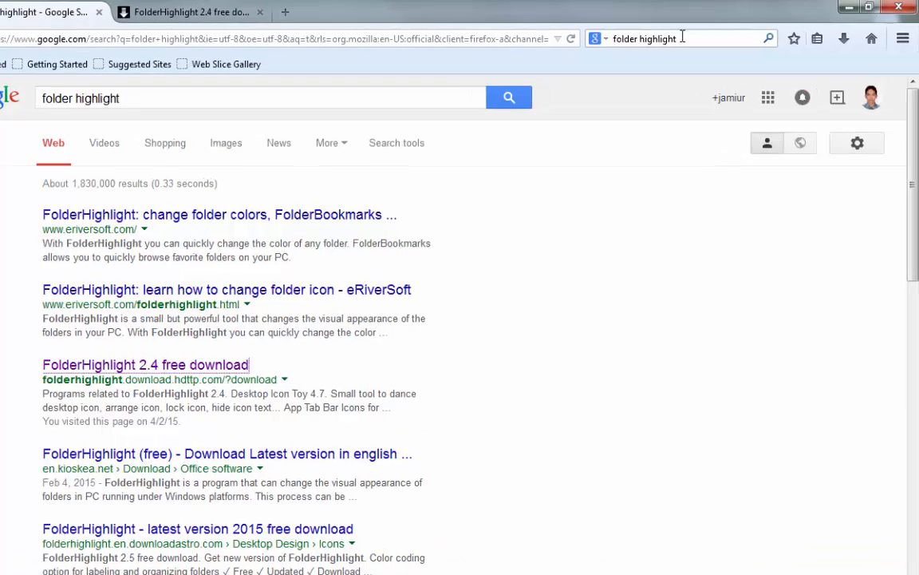
{"action": "left_click_drag", "start_coordinate": [482, 73], "coordinate": [343, 76]}
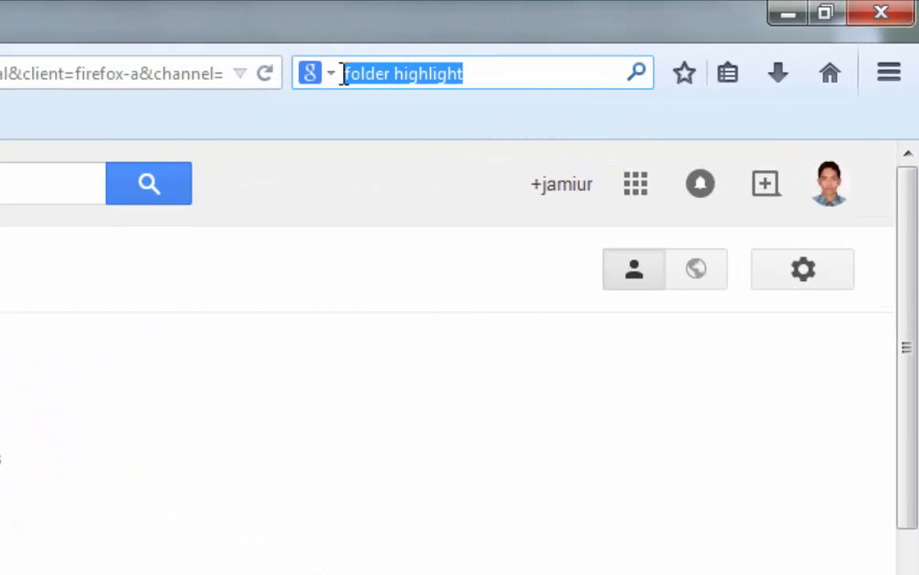
{"action": "left_click", "coordinate": [529, 69]}
{"action": "key", "text": "Return"}
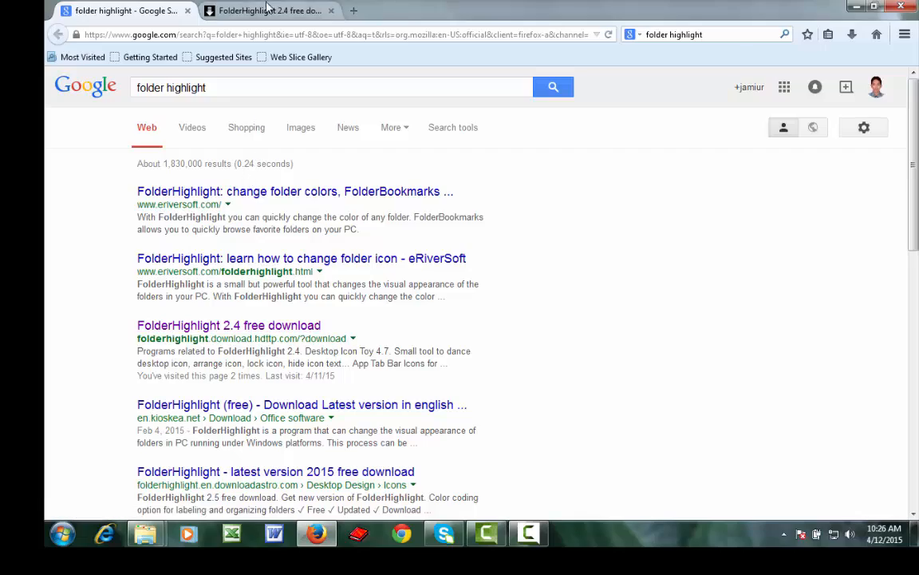
Step: Open the FolderHighlight 2.4 free download result, close its loading tab to view the hdttp.com download page, and minimize the browser
{"action": "left_click", "coordinate": [205, 327]}
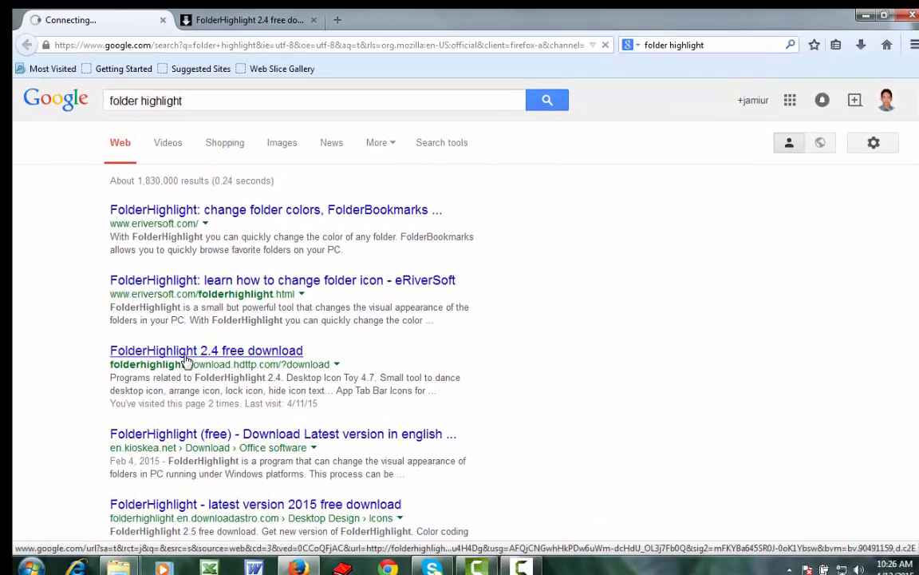
{"action": "left_click", "coordinate": [162, 21]}
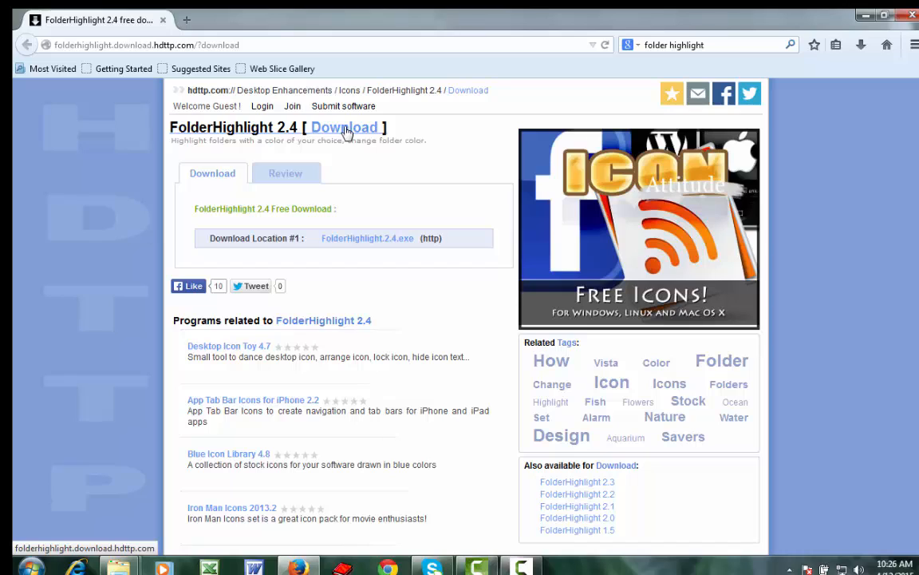
{"action": "left_click", "coordinate": [866, 16]}
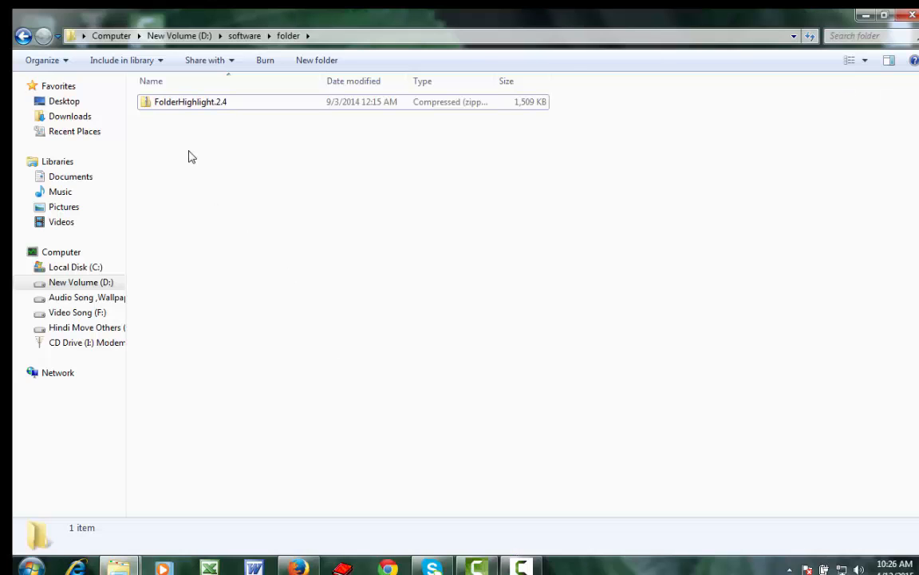
Step: Run the FolderHighlight.2.4 installer from its zip archive, allowing the unverified publisher and dismissing the color scheme prompt
{"action": "double_click", "coordinate": [185, 104]}
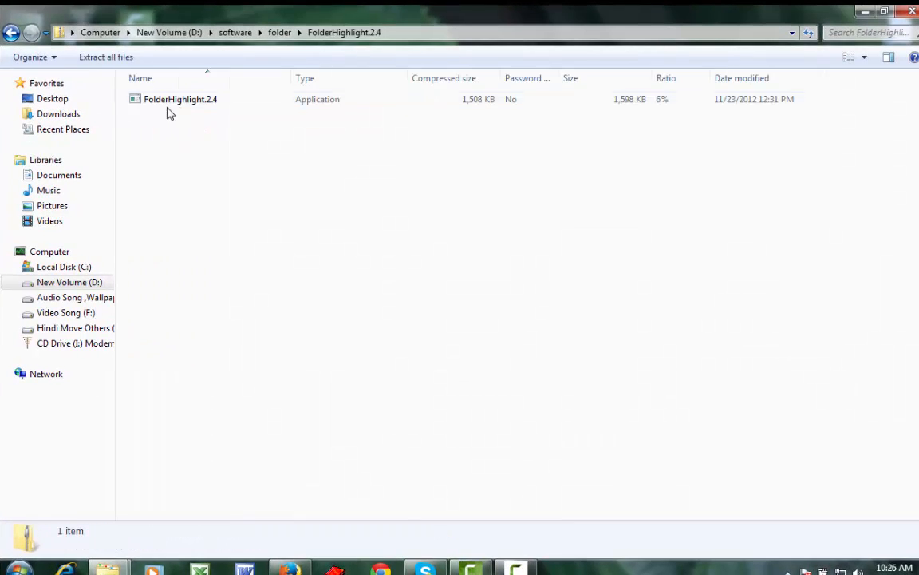
{"action": "left_click", "coordinate": [159, 102]}
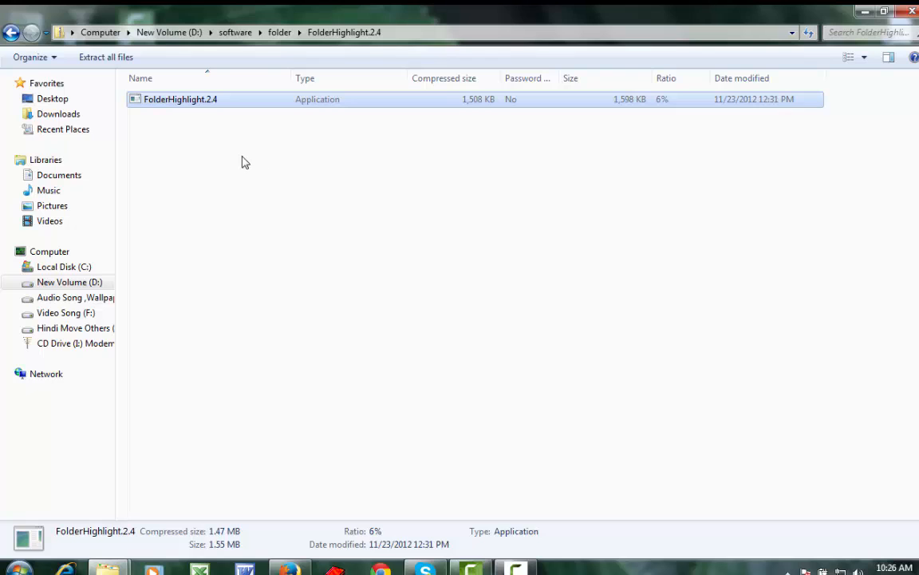
{"action": "left_click", "coordinate": [219, 143]}
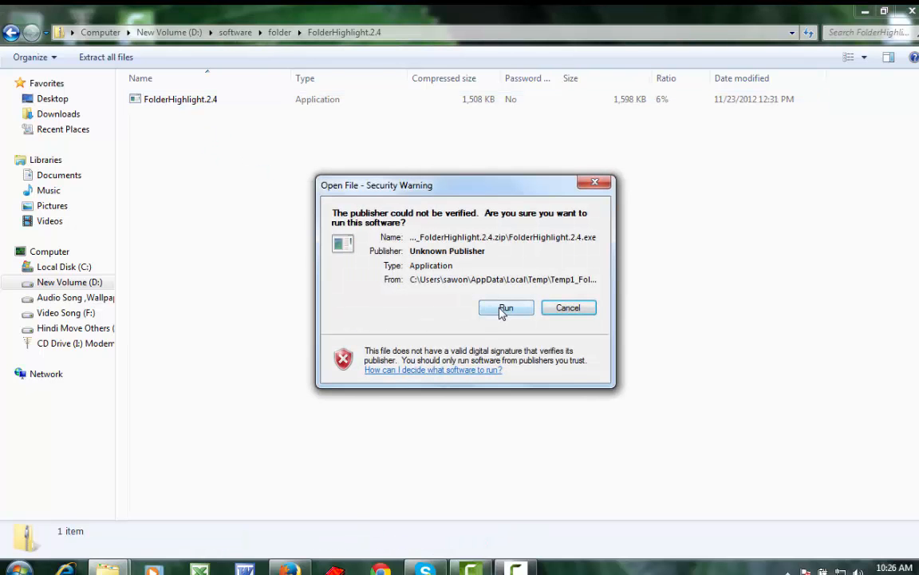
{"action": "left_click", "coordinate": [504, 309]}
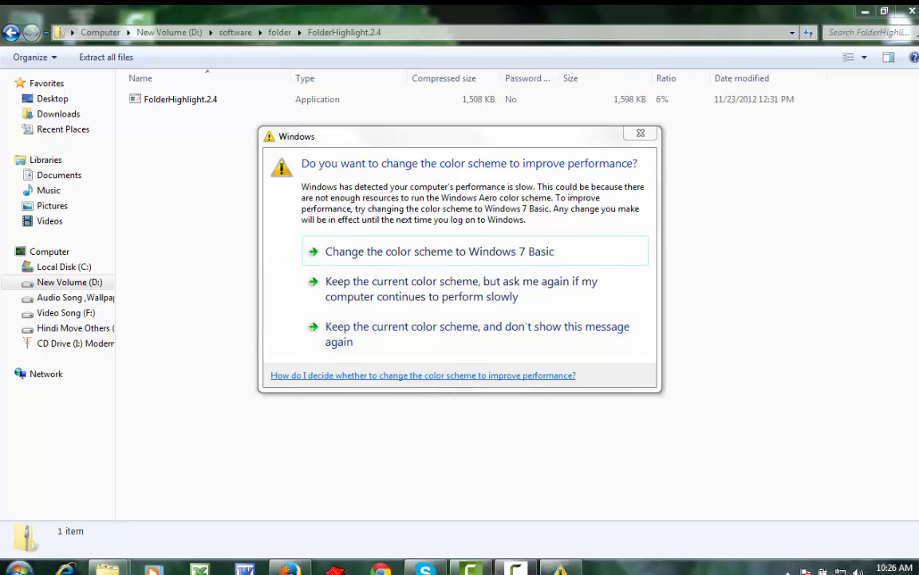
{"action": "left_click", "coordinate": [640, 134]}
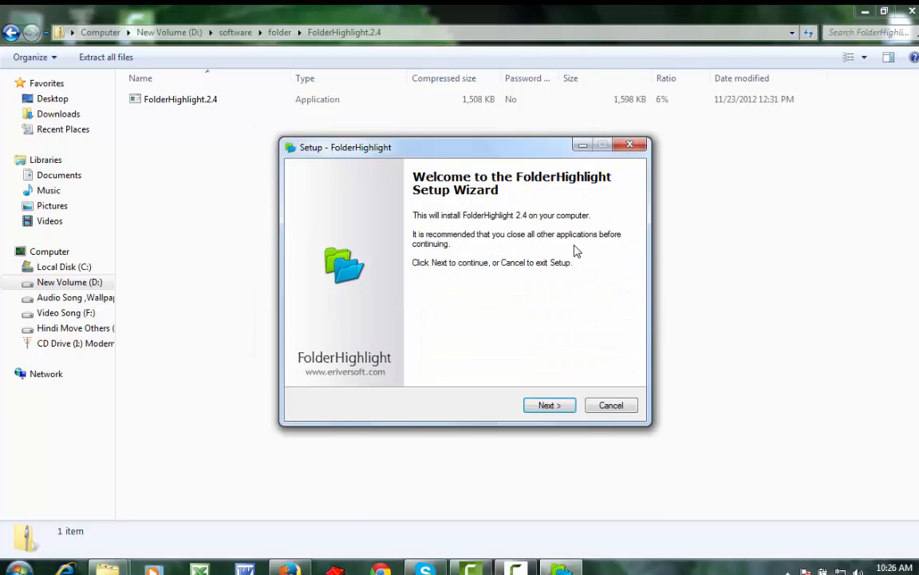
Step: Install FolderHighlight by accepting the license agreement, and finish the setup with the readme set to open
{"action": "left_click", "coordinate": [547, 405]}
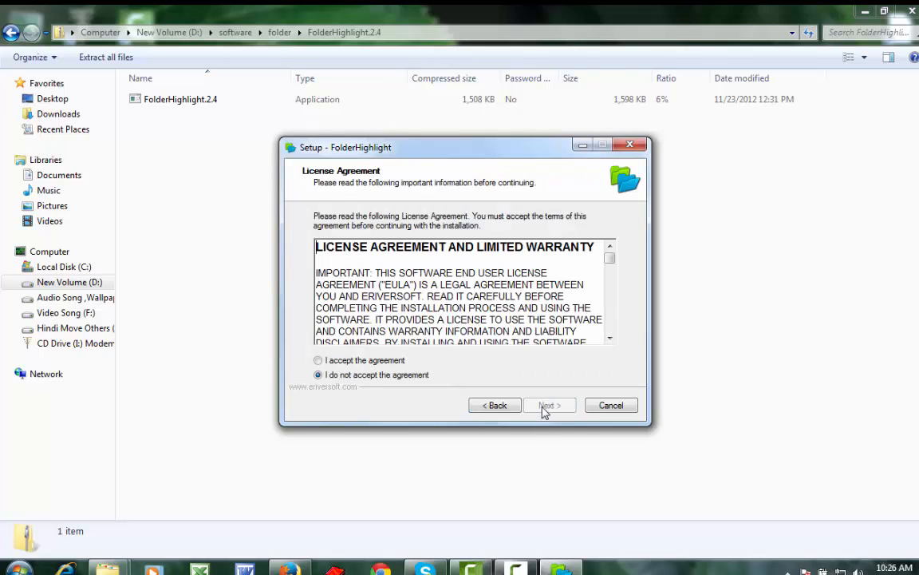
{"action": "left_click", "coordinate": [345, 363]}
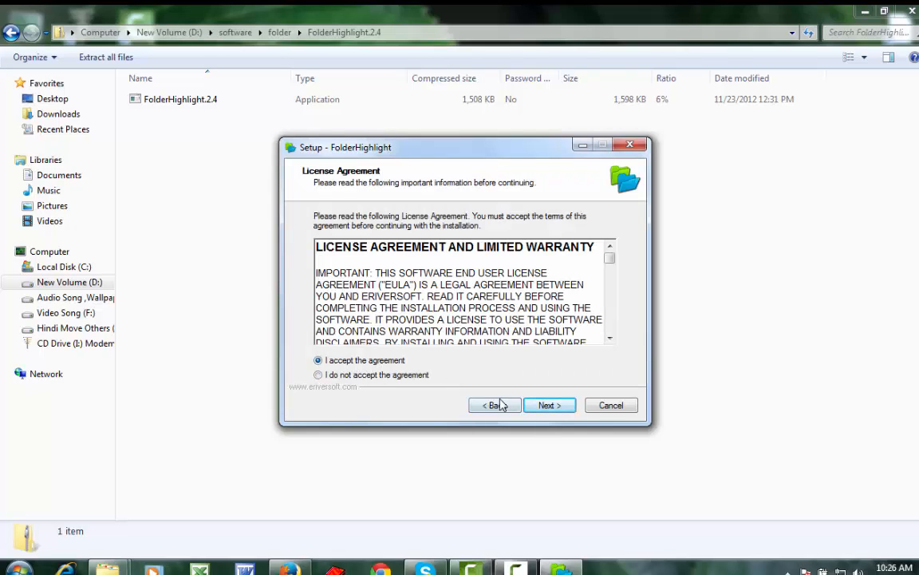
{"action": "left_click", "coordinate": [548, 406]}
{"action": "left_click", "coordinate": [548, 407]}
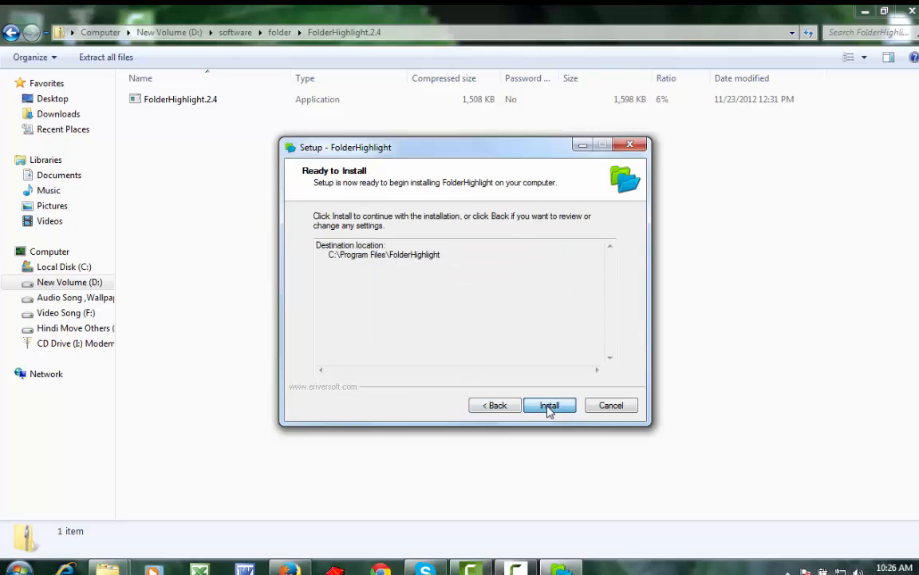
{"action": "left_click", "coordinate": [549, 407]}
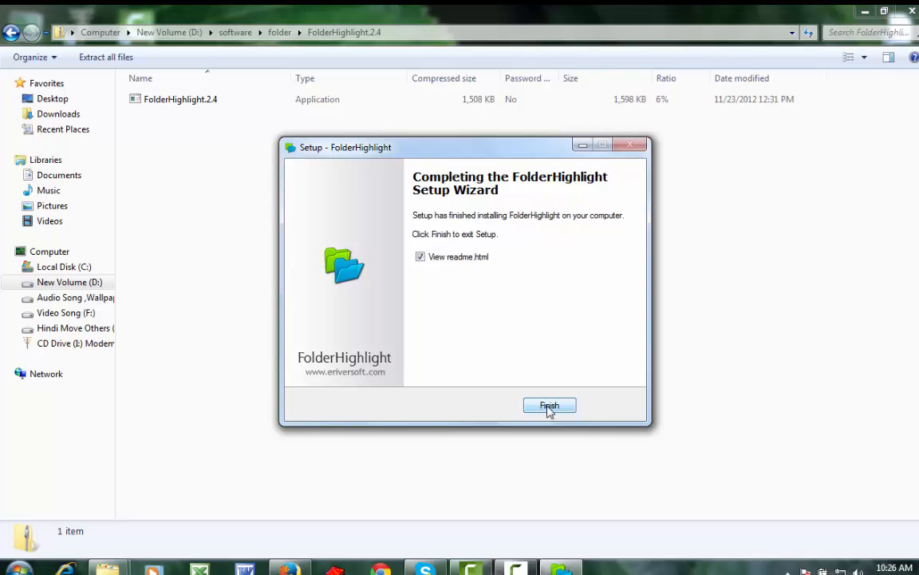
{"action": "left_click", "coordinate": [549, 408]}
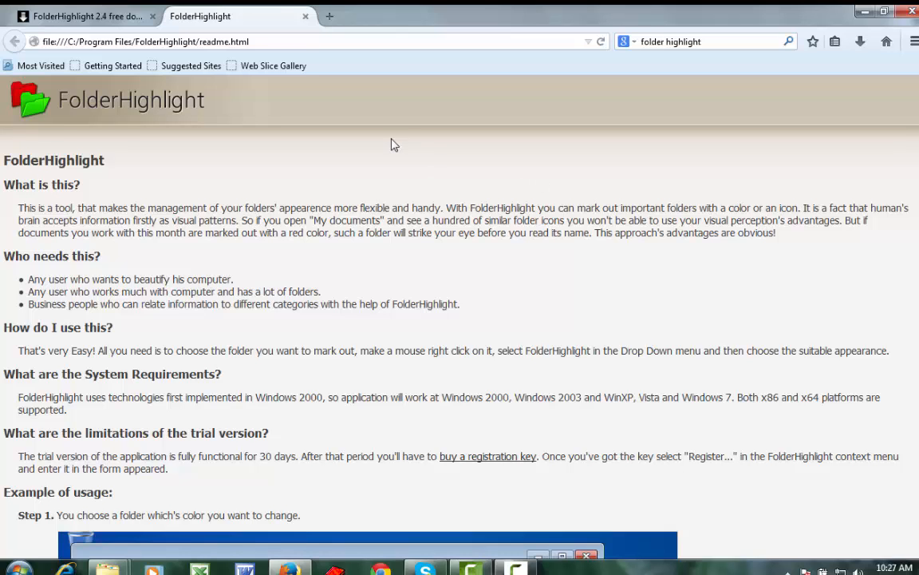
Step: Read through the FolderHighlight readme's usage example, then close it and return to the desktop
{"action": "scroll", "coordinate": [414, 206], "scroll_direction": "down", "scroll_amount": 10}
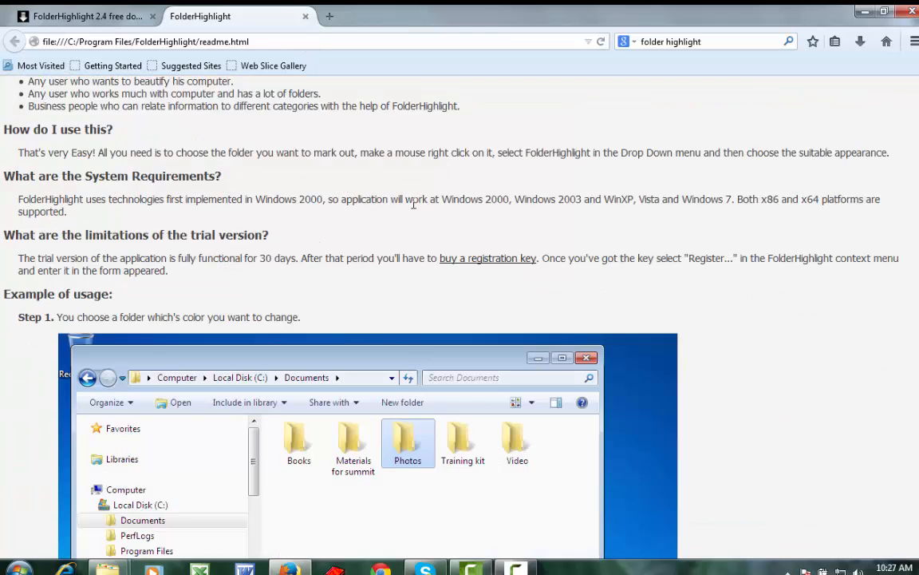
{"action": "scroll", "coordinate": [403, 206], "scroll_direction": "down", "scroll_amount": 1}
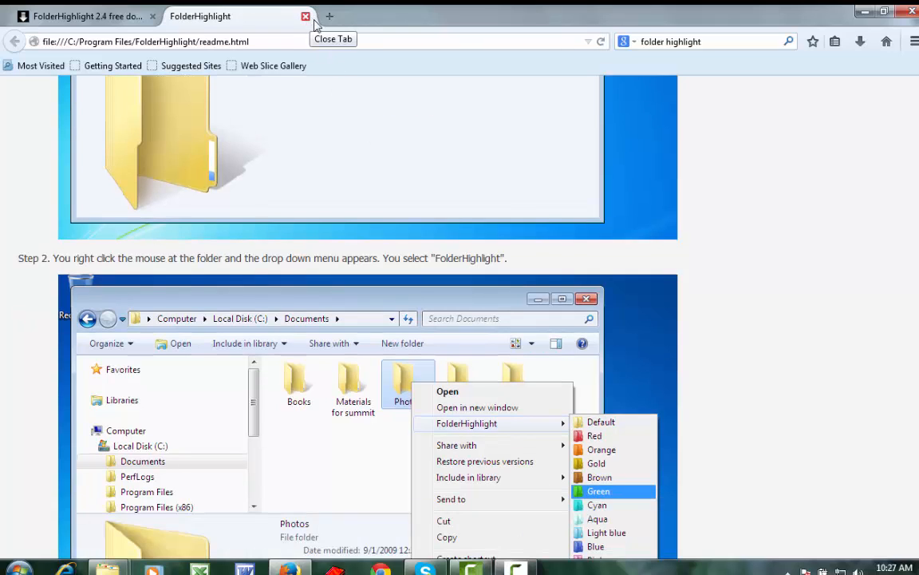
{"action": "scroll", "coordinate": [547, 295], "scroll_direction": "down", "scroll_amount": 10}
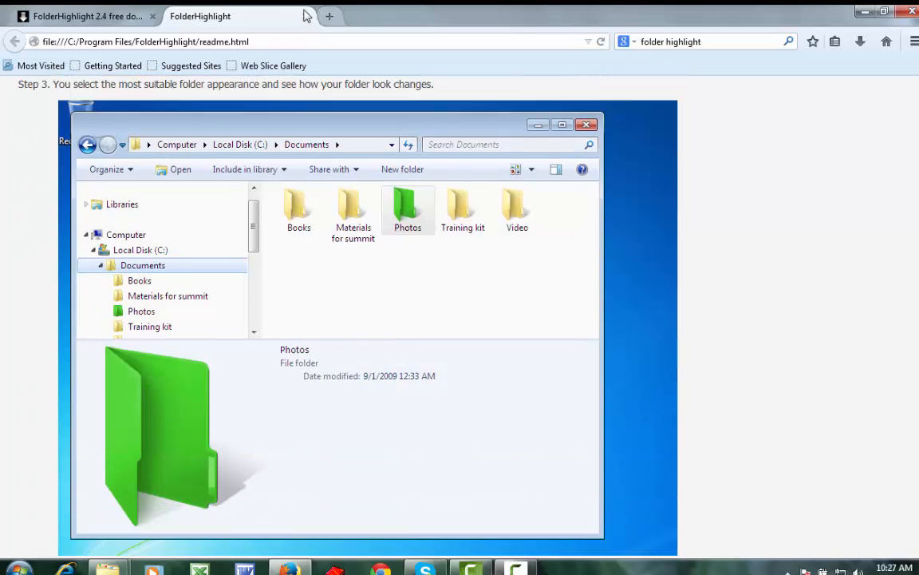
{"action": "left_click", "coordinate": [305, 16]}
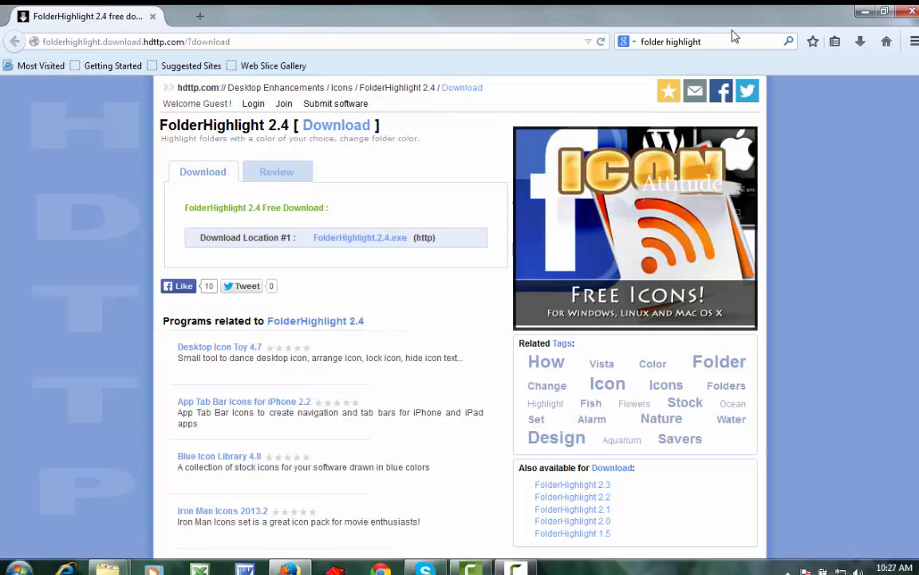
{"action": "left_click", "coordinate": [863, 11]}
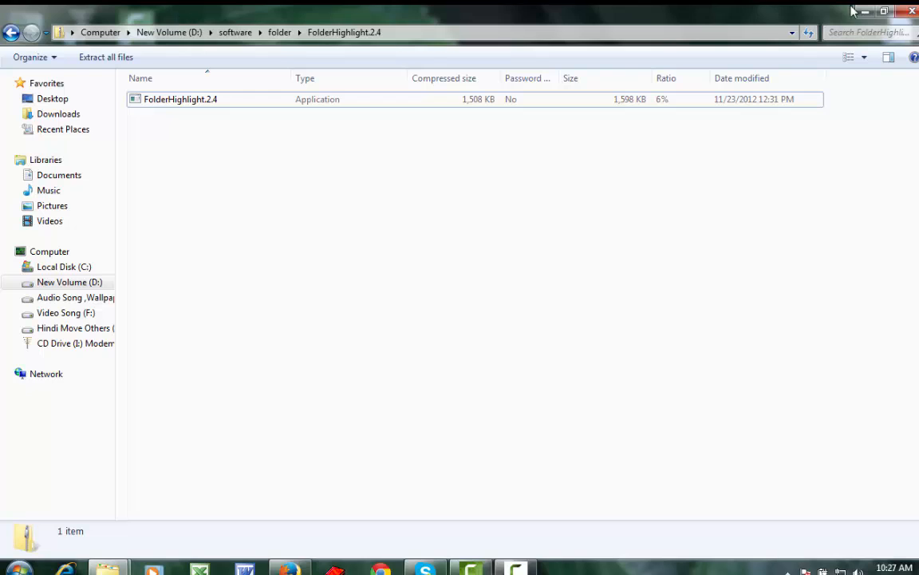
{"action": "key", "text": "super+d"}
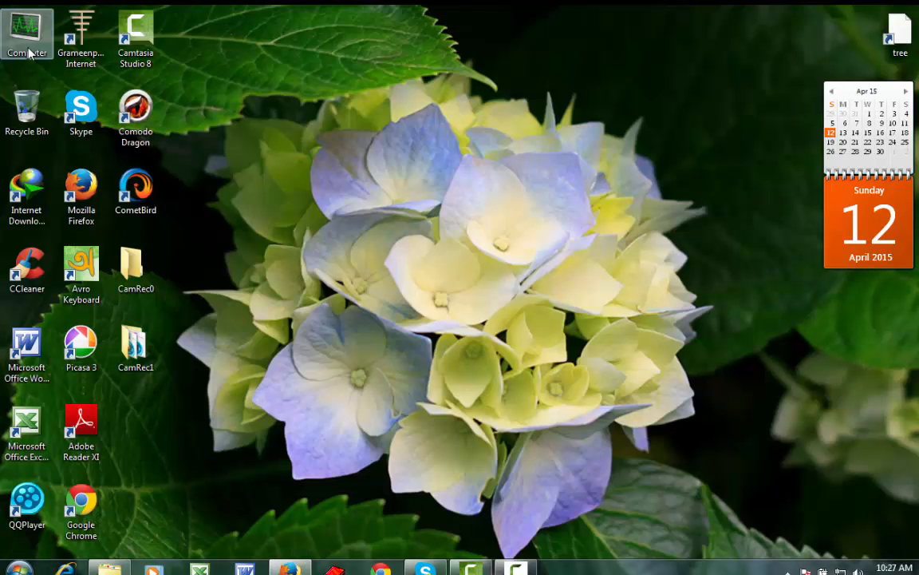
Step: Use FolderHighlight to color the RJ folder red on the Audio Song ,Wallpaper (E:) drive
{"action": "double_click", "coordinate": [28, 36]}
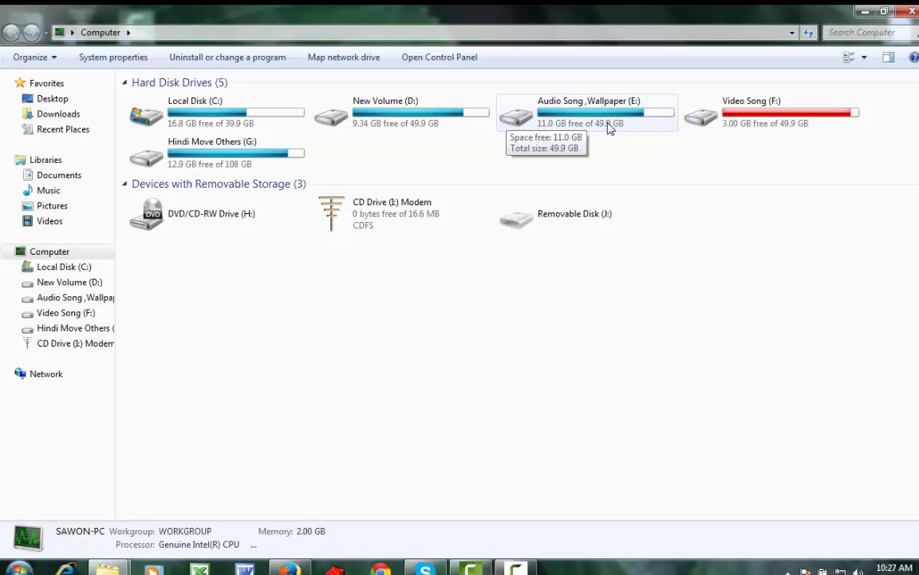
{"action": "double_click", "coordinate": [574, 122]}
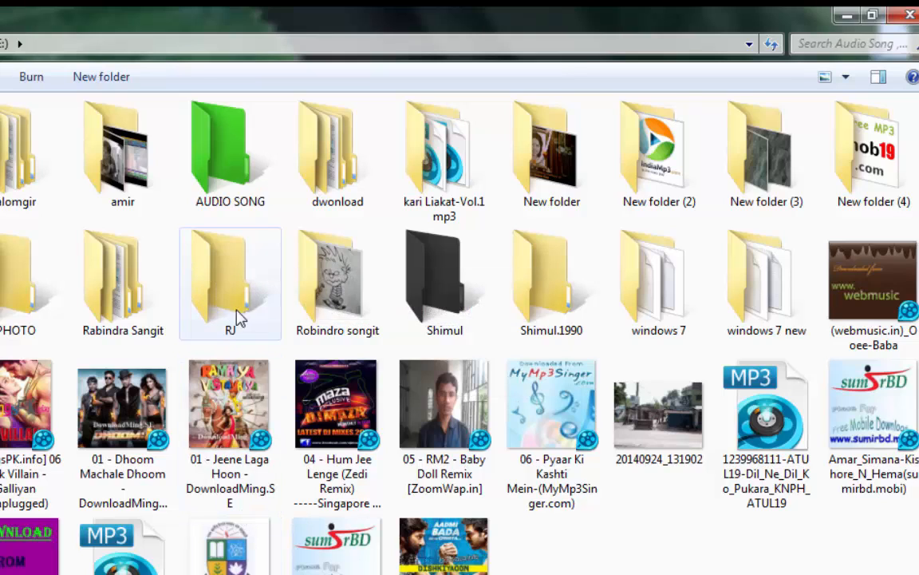
{"action": "left_click", "coordinate": [226, 283]}
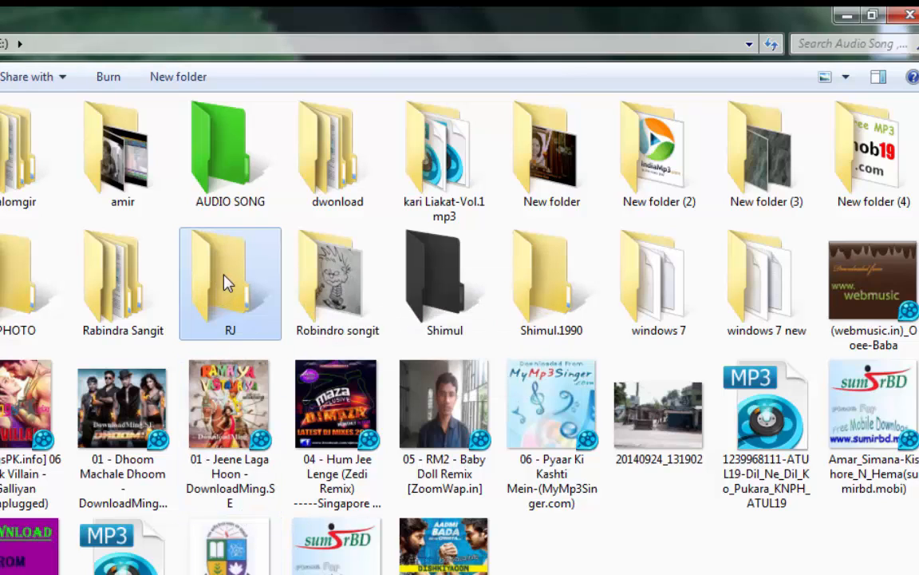
{"action": "right_click", "coordinate": [227, 283]}
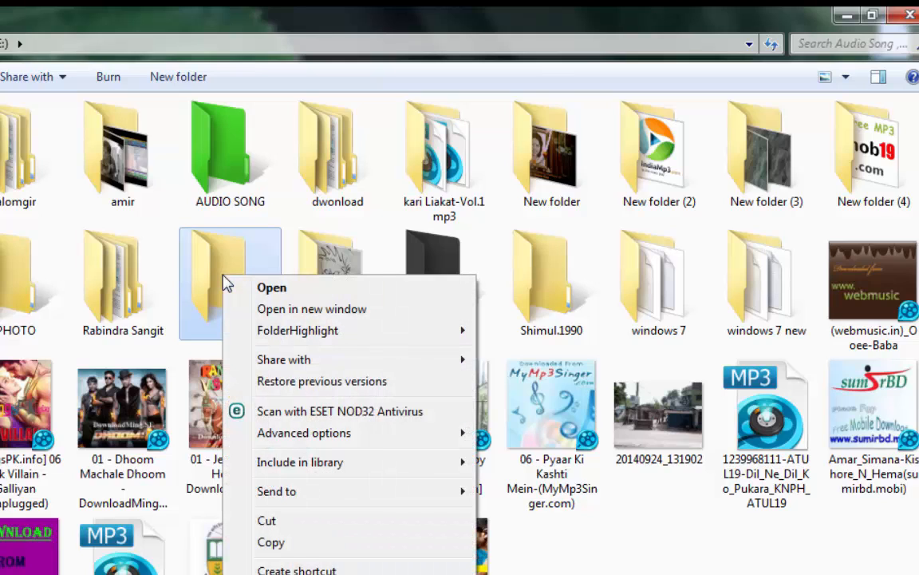
{"action": "mouse_move", "coordinate": [266, 338]}
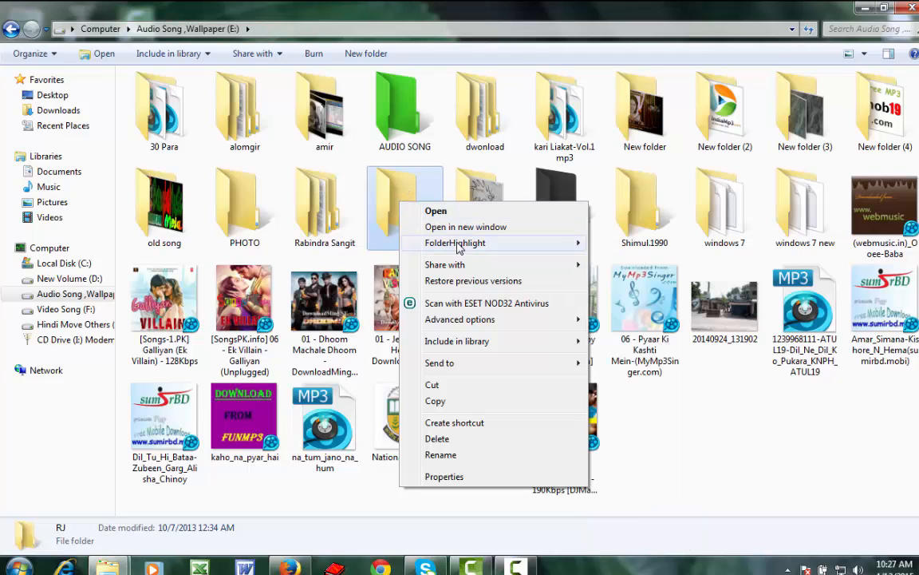
{"action": "left_click", "coordinate": [608, 251]}
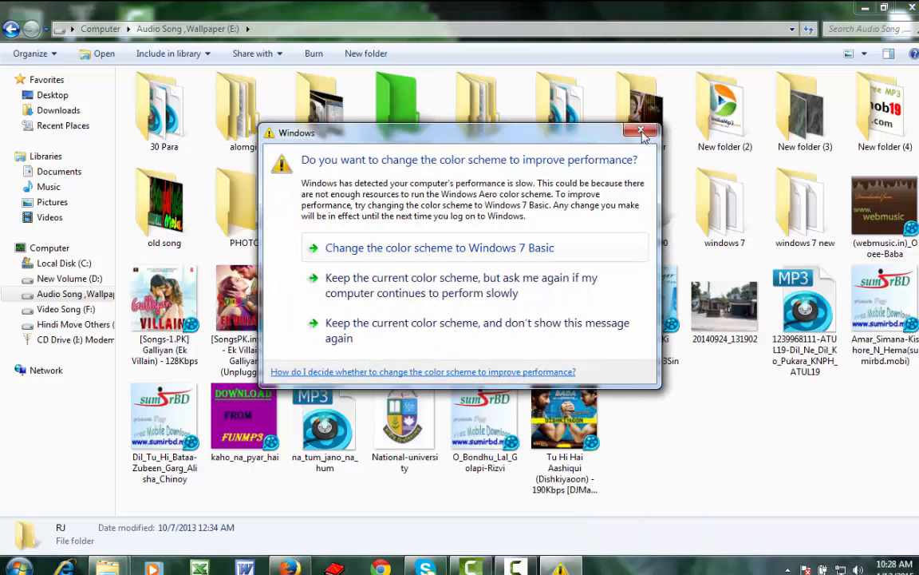
{"action": "right_click", "coordinate": [410, 211]}
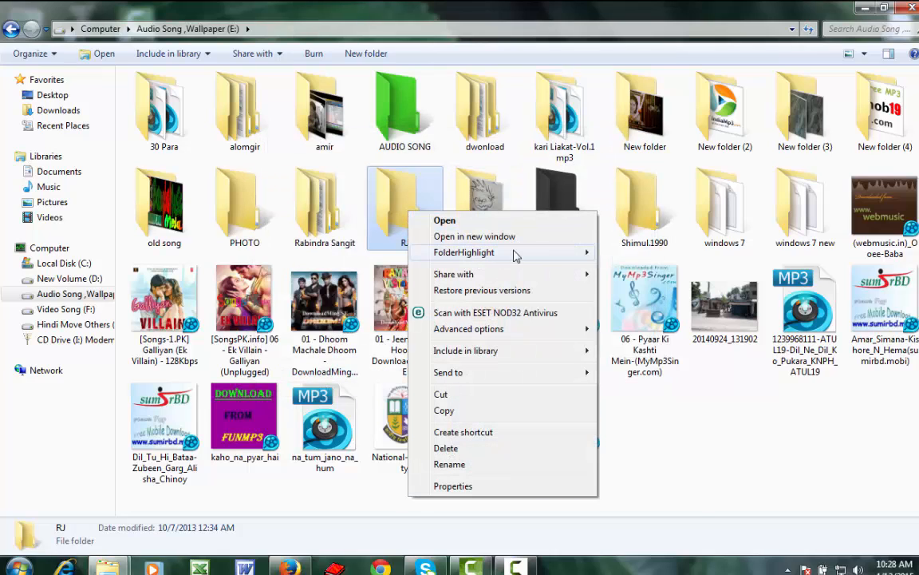
{"action": "mouse_move", "coordinate": [500, 251]}
{"action": "left_click", "coordinate": [629, 270]}
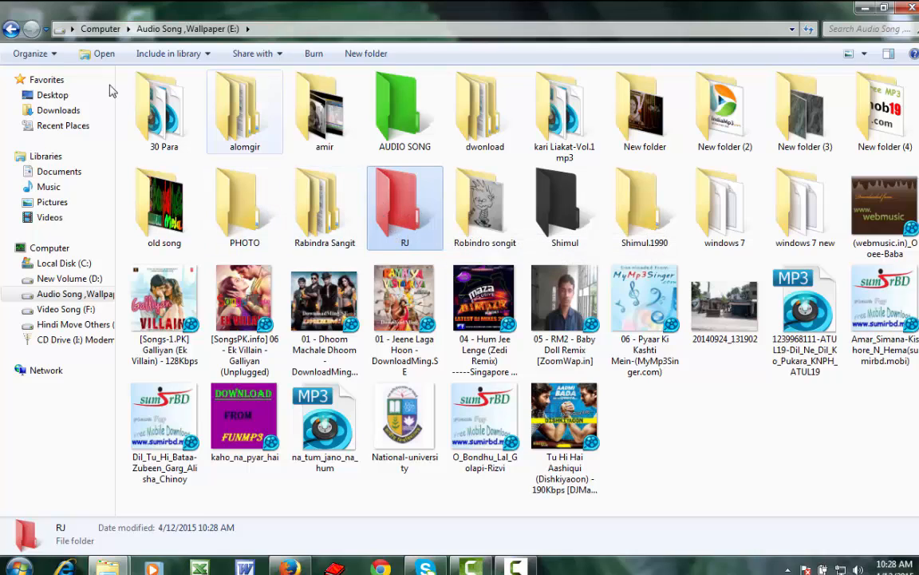
Step: Color New folder (8) pink with FolderHighlight on the Hindi Move Others (G:) drive, and reopen the drive to refresh the icons
{"action": "left_click", "coordinate": [11, 30]}
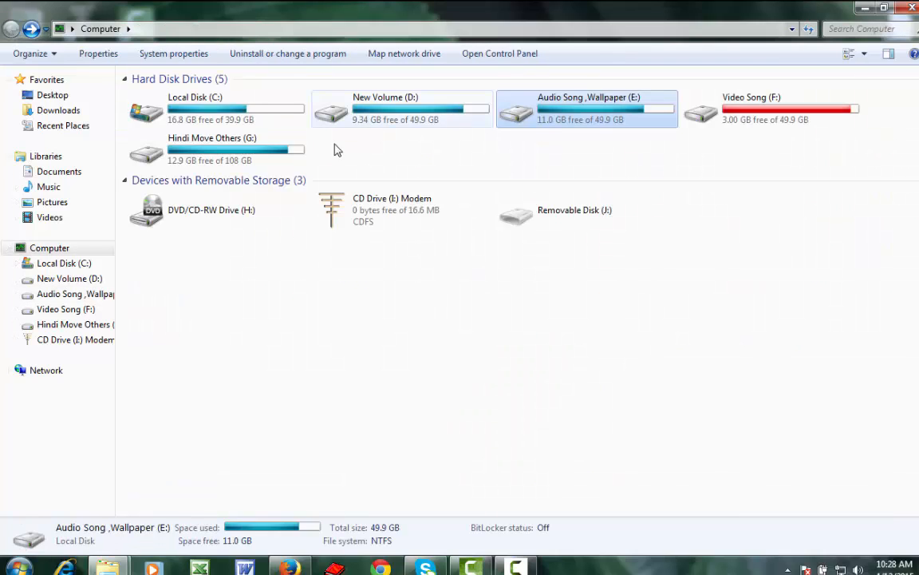
{"action": "left_click", "coordinate": [266, 157]}
{"action": "double_click", "coordinate": [266, 157]}
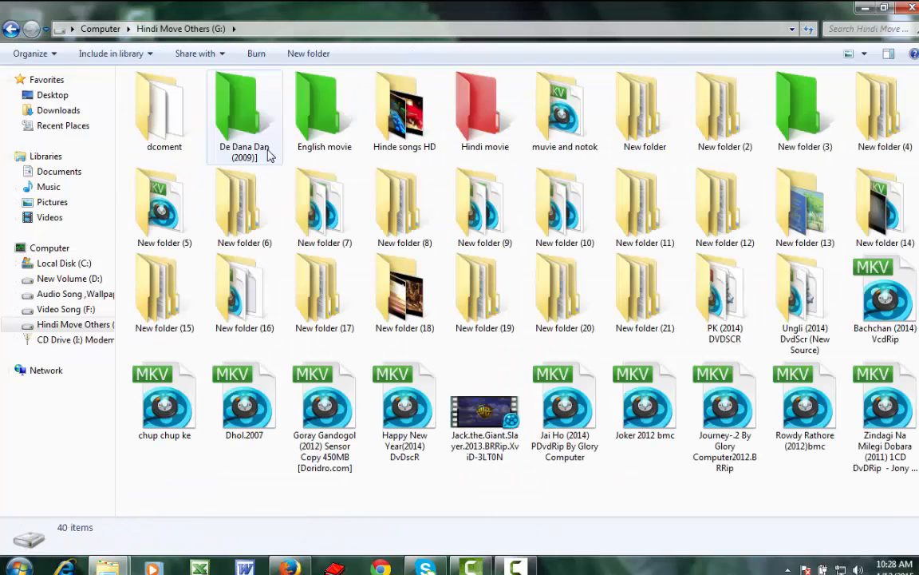
{"action": "right_click", "coordinate": [405, 209]}
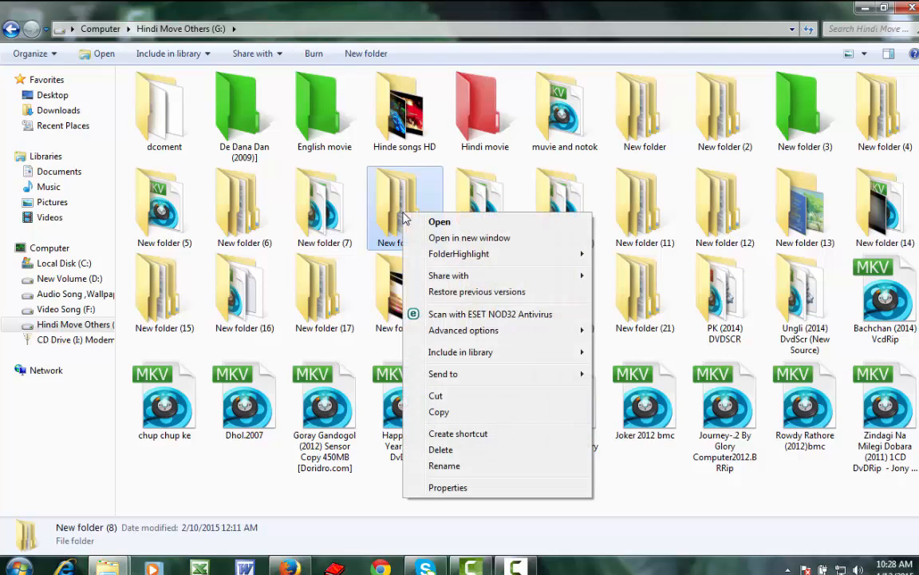
{"action": "mouse_move", "coordinate": [513, 261]}
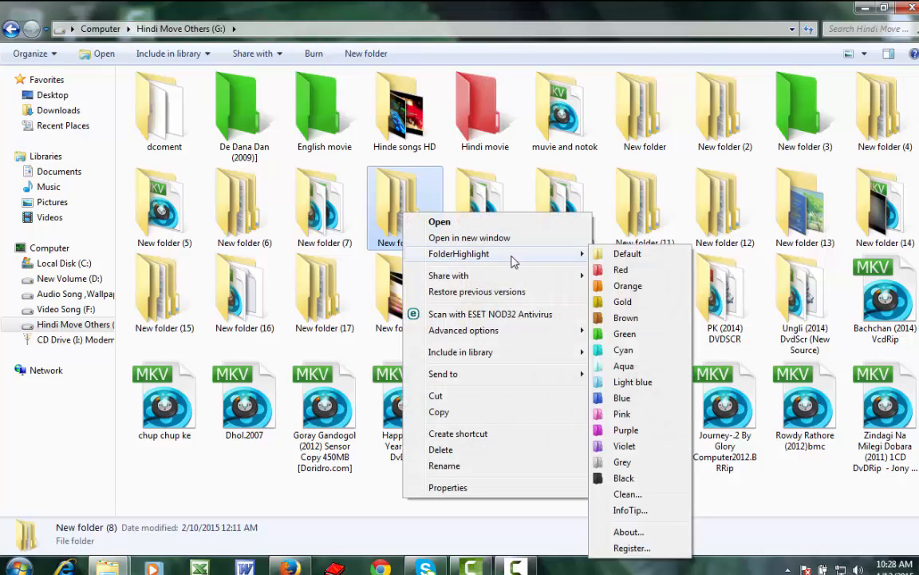
{"action": "left_click", "coordinate": [634, 419]}
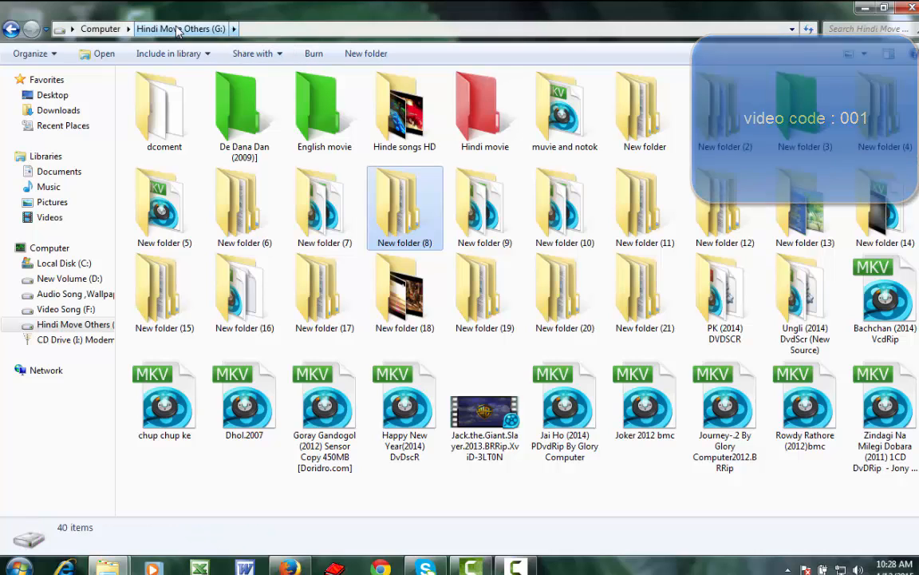
{"action": "left_click", "coordinate": [89, 29]}
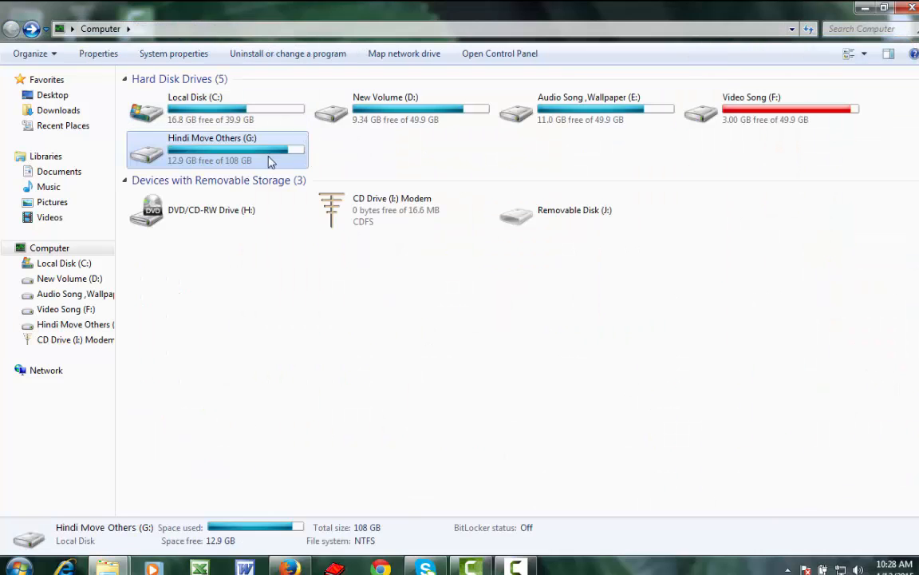
{"action": "double_click", "coordinate": [245, 149]}
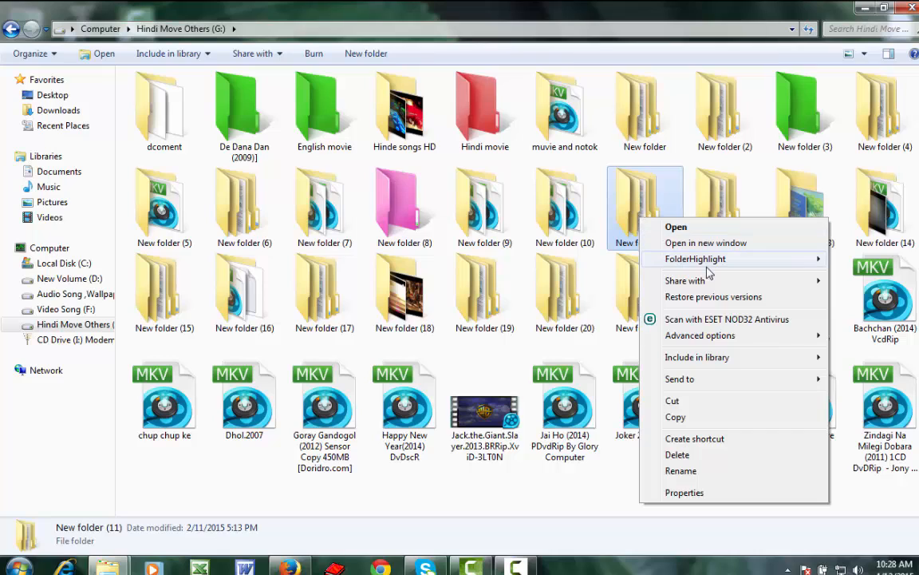
Step: View the FolderHighlight color options for New folder (11), and close the folder window
{"action": "mouse_move", "coordinate": [687, 262]}
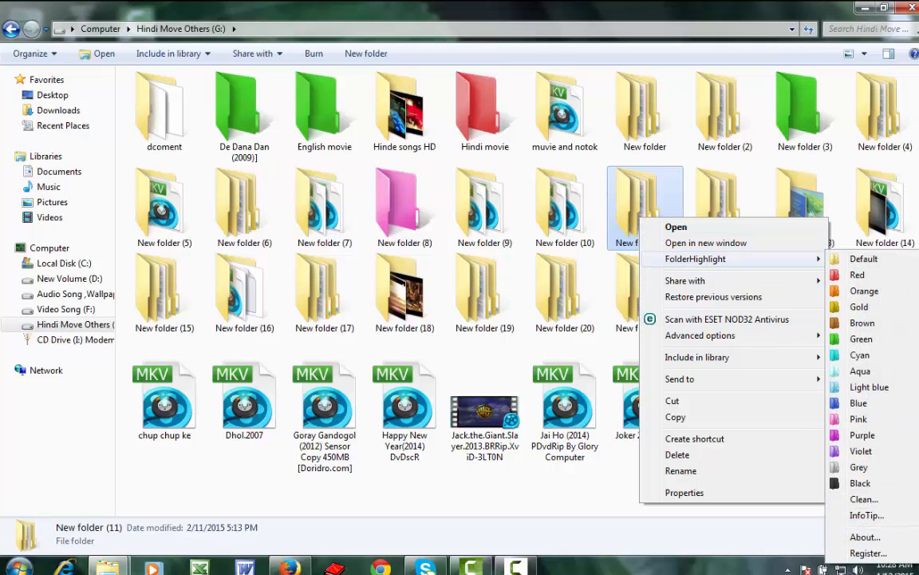
{"action": "left_click", "coordinate": [917, 7]}
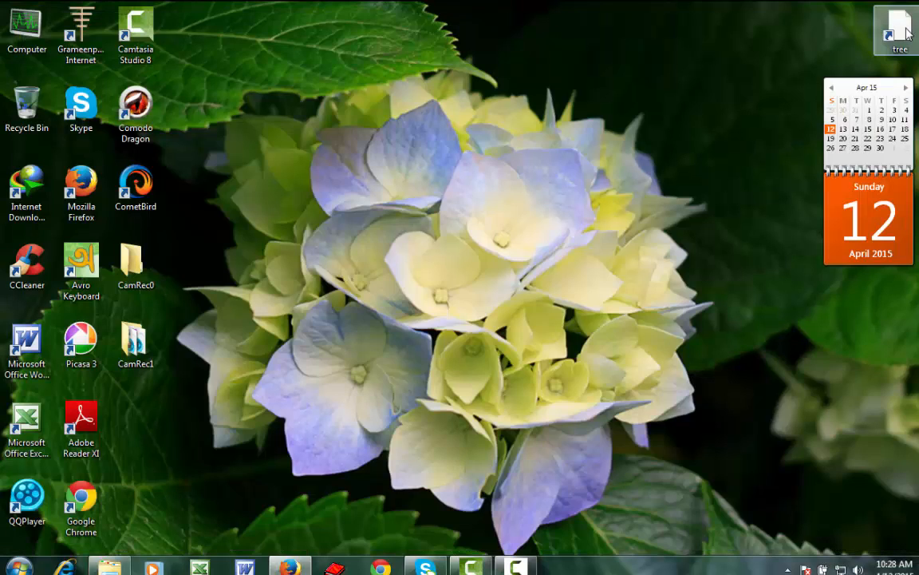